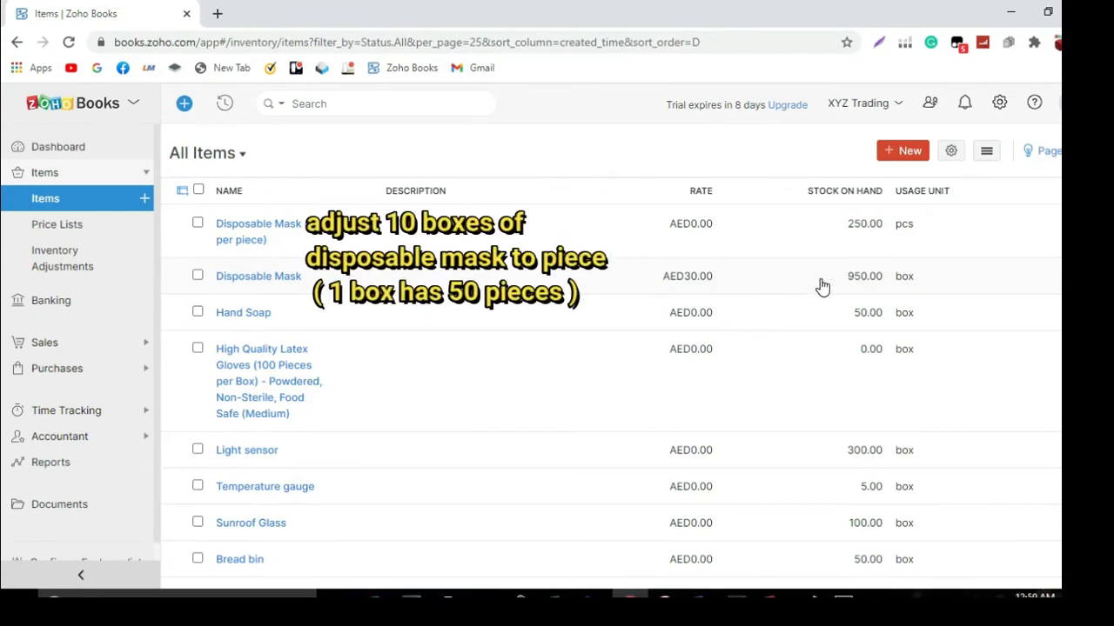
Start a new inventory quantity adjustment with the reference number "Reclass 10 boxes of Disposable Mask to pieces"
click(53, 258)
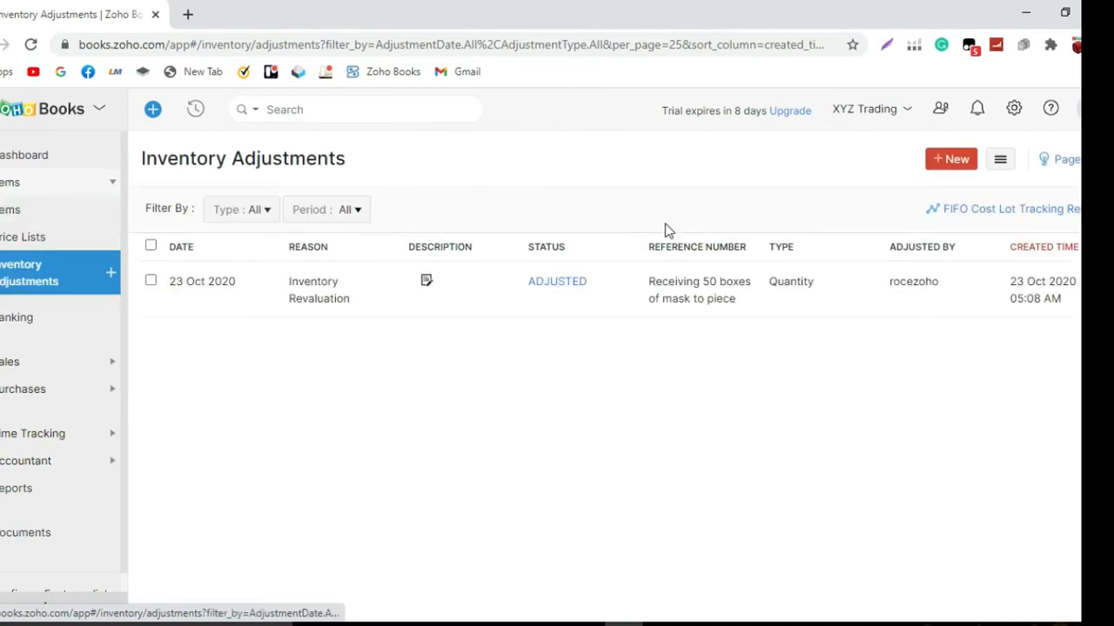
click(954, 160)
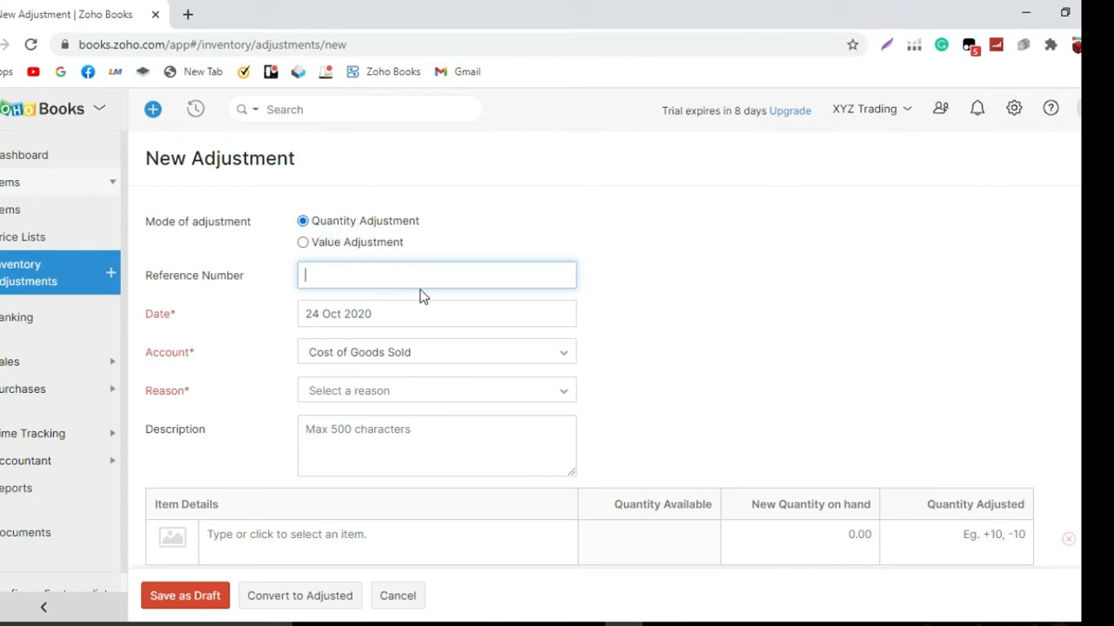
text(Reclass 10 bo)
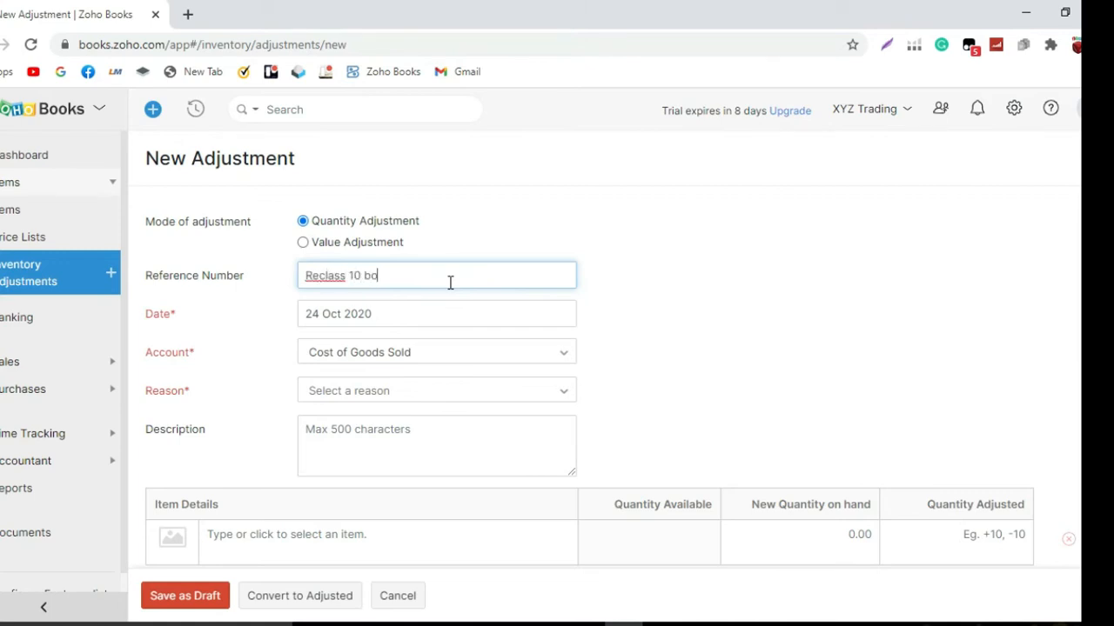
text(xes of Disposable Mask to pieces)
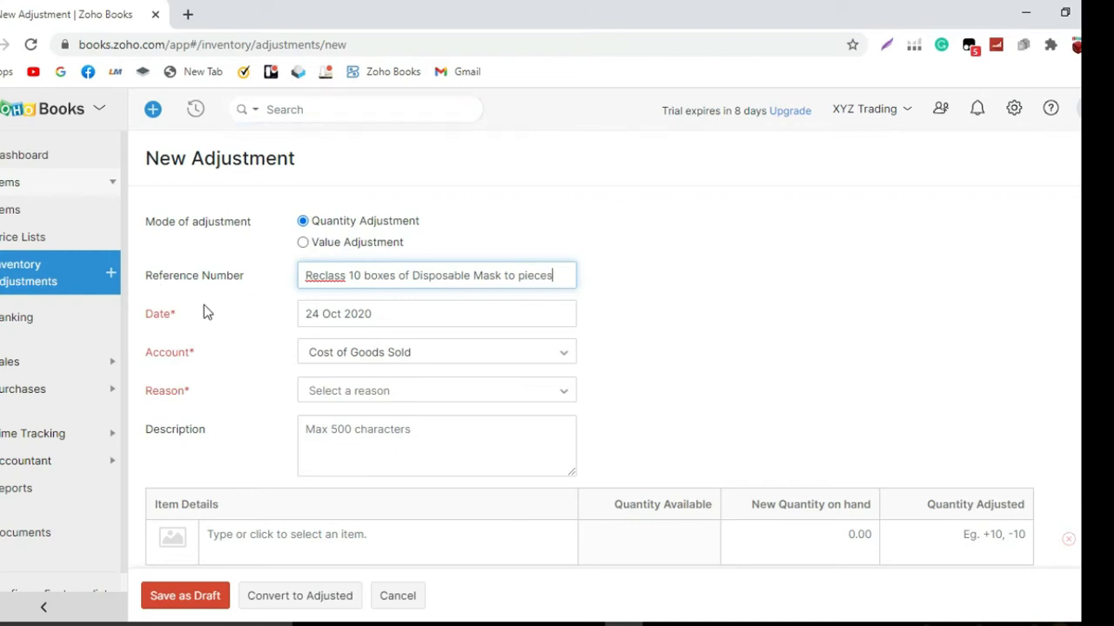
Choose Cost of Goods Sold as the adjustment's account and Inventory Revaluation as its reason
click(422, 353)
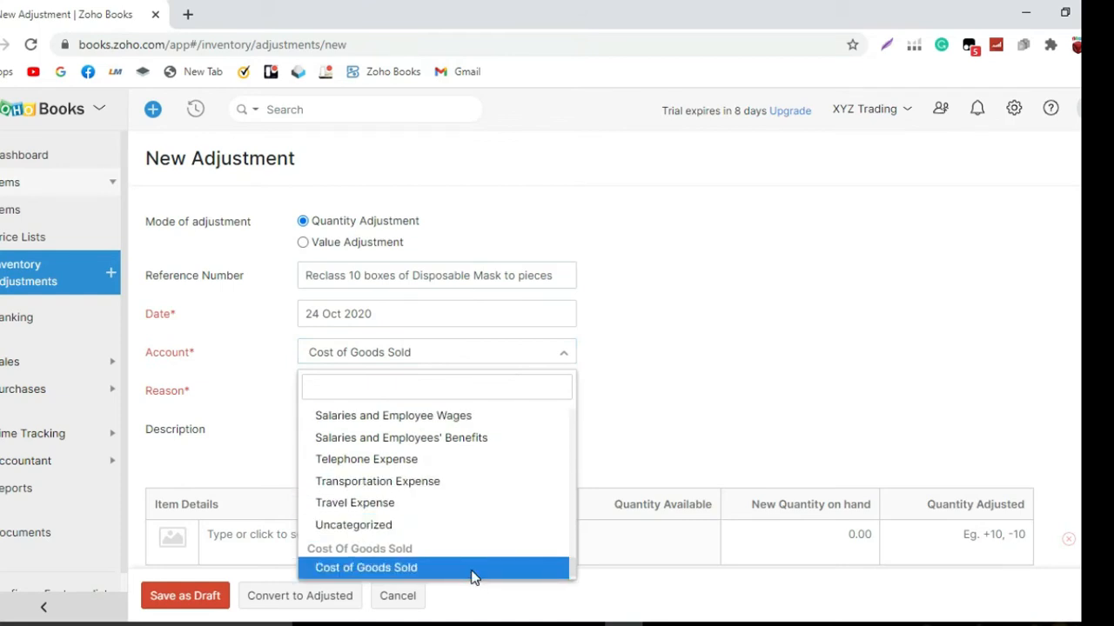
click(472, 575)
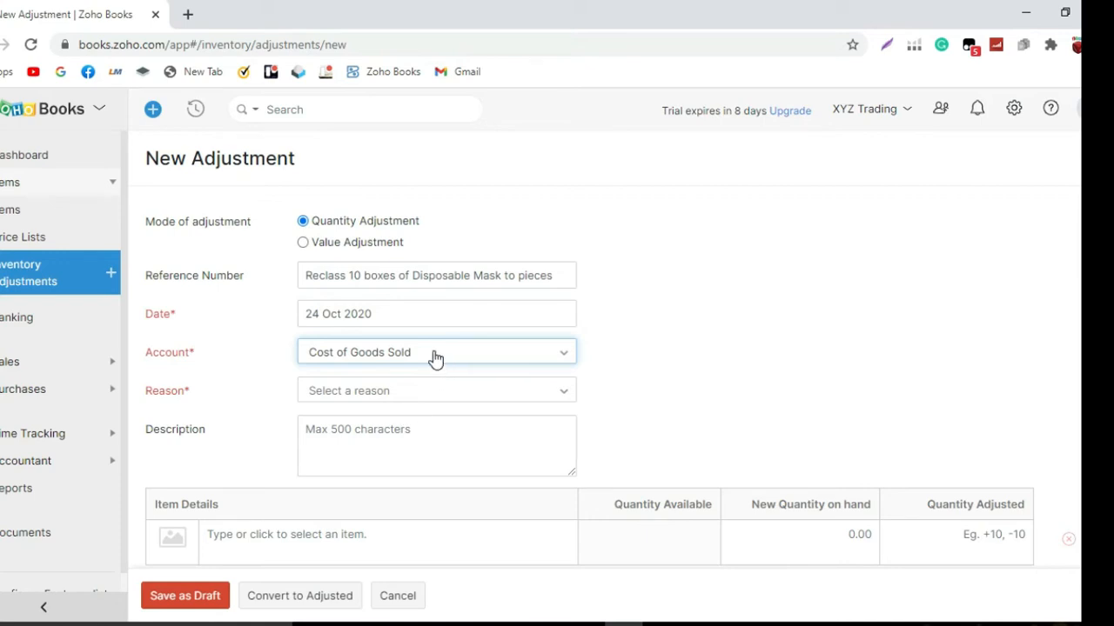
scroll(435, 357, down, 1)
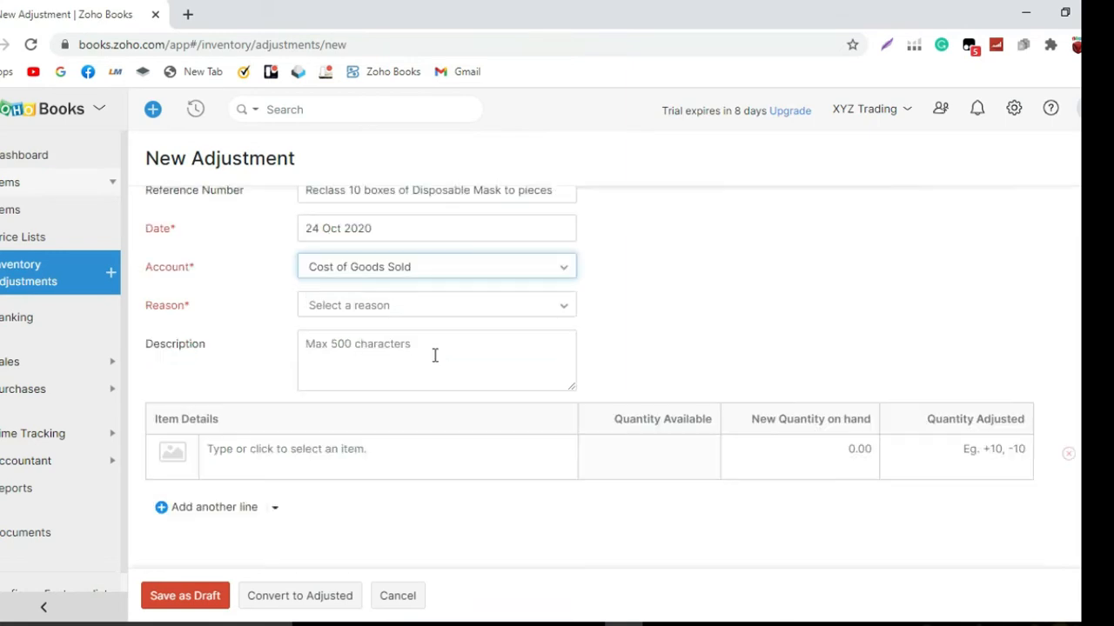
click(447, 309)
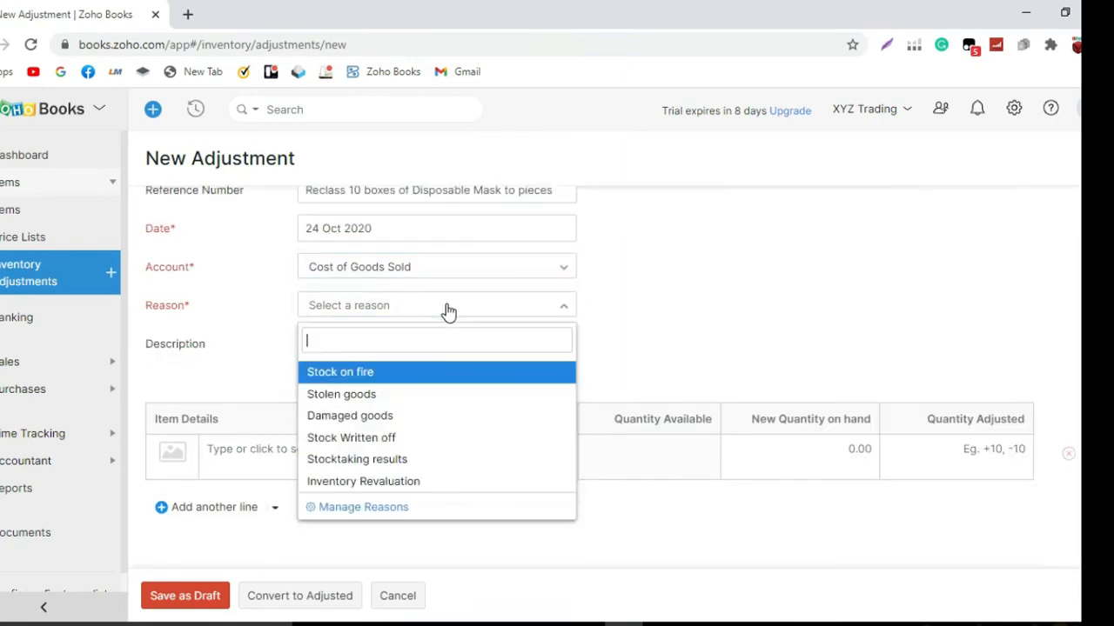
click(438, 474)
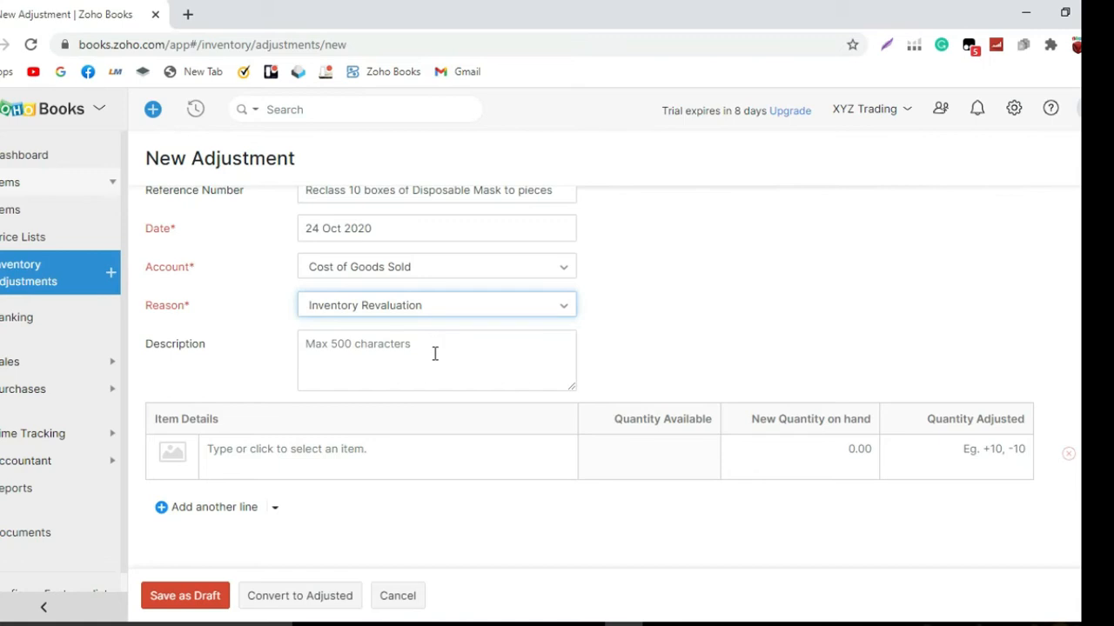
Copy the reference number text "Reclass 10 boxes of Disposable Mask to pieces" into the adjustment's description
scroll(376, 274, up, 1)
click(316, 285)
key(ctrl+a)
key(ctrl+c)
click(411, 429)
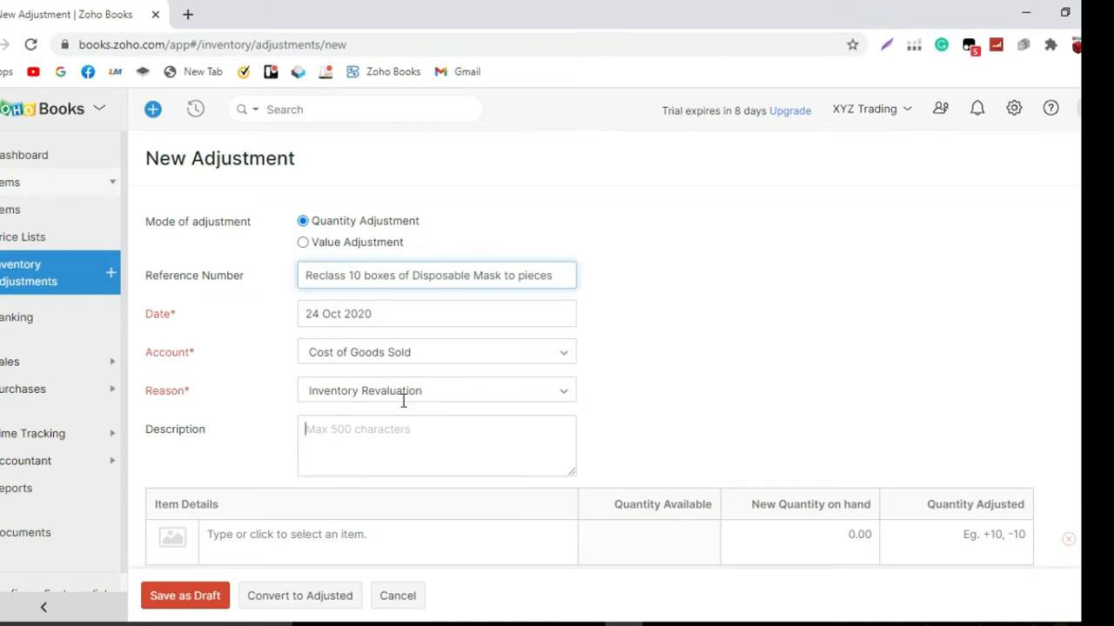
key(ctrl+v)
Add the item Disposable Mask to the first line with an adjusted quantity of -10
scroll(397, 418, down, 1)
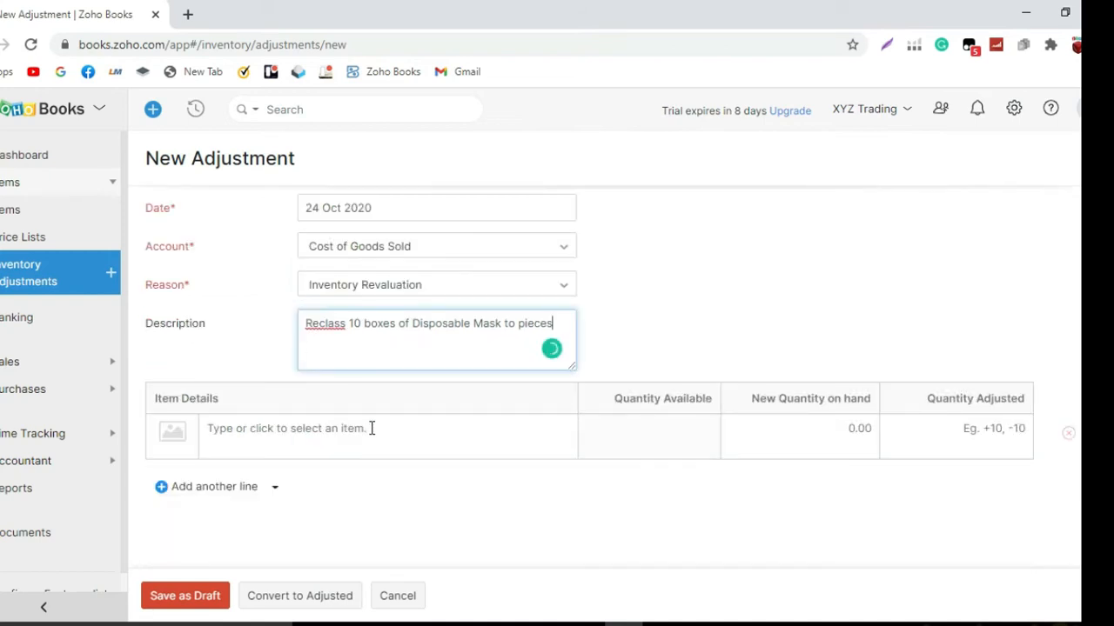
click(371, 428)
text(dispo)
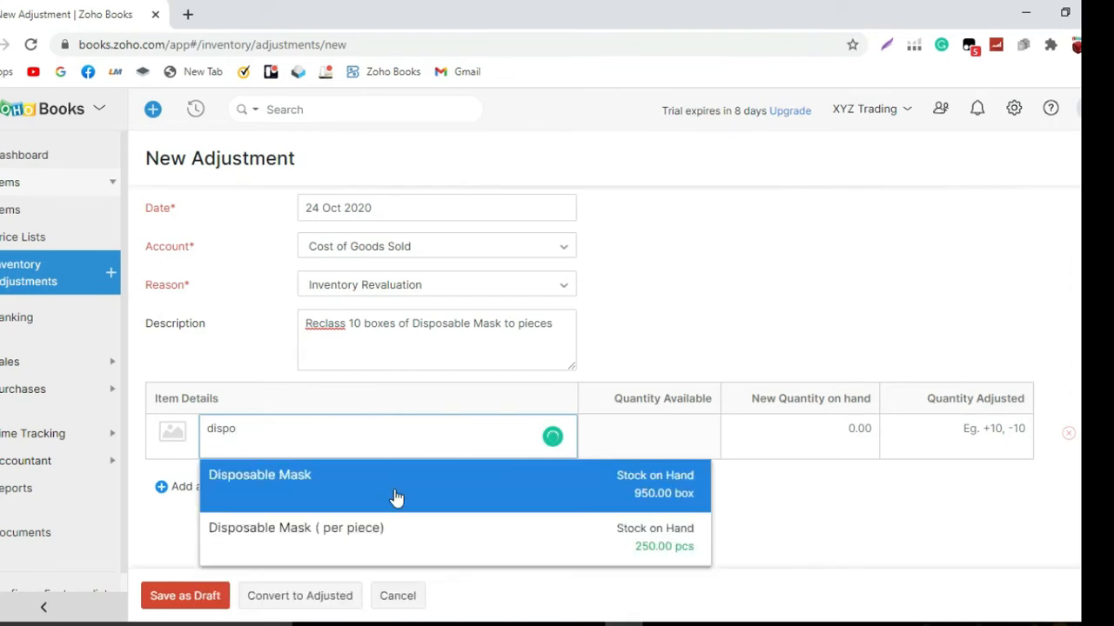
click(397, 496)
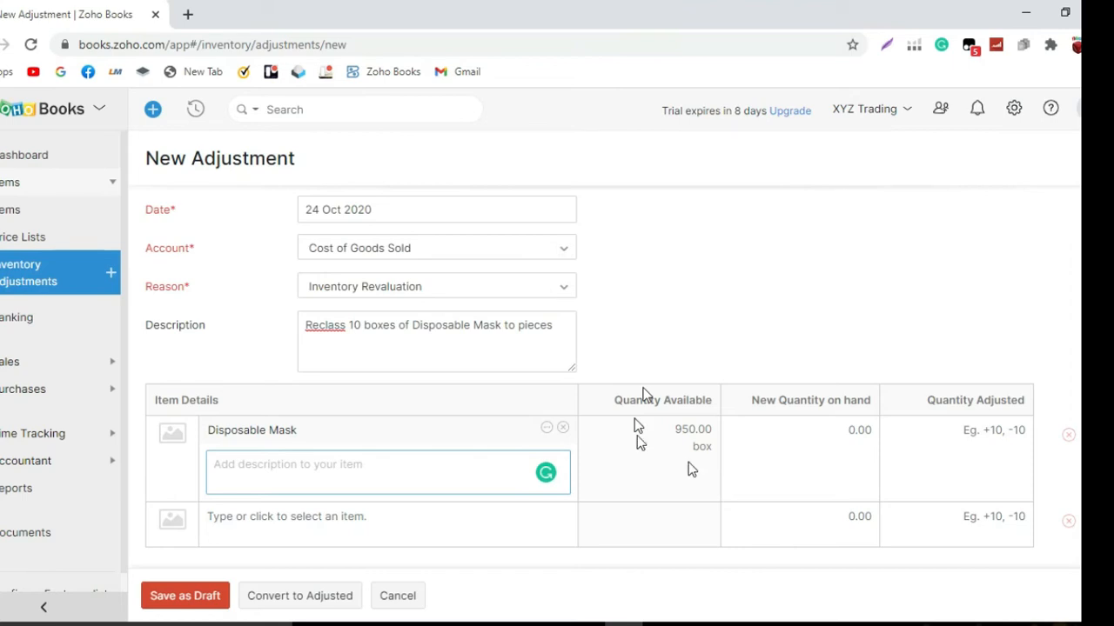
click(848, 430)
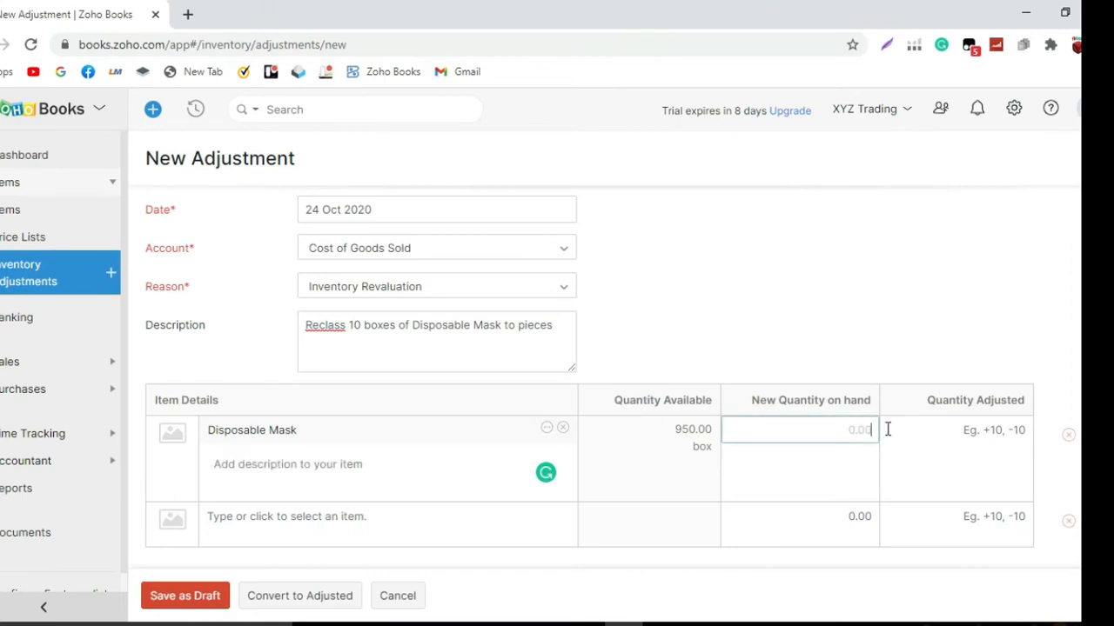
click(987, 422)
text(-10)
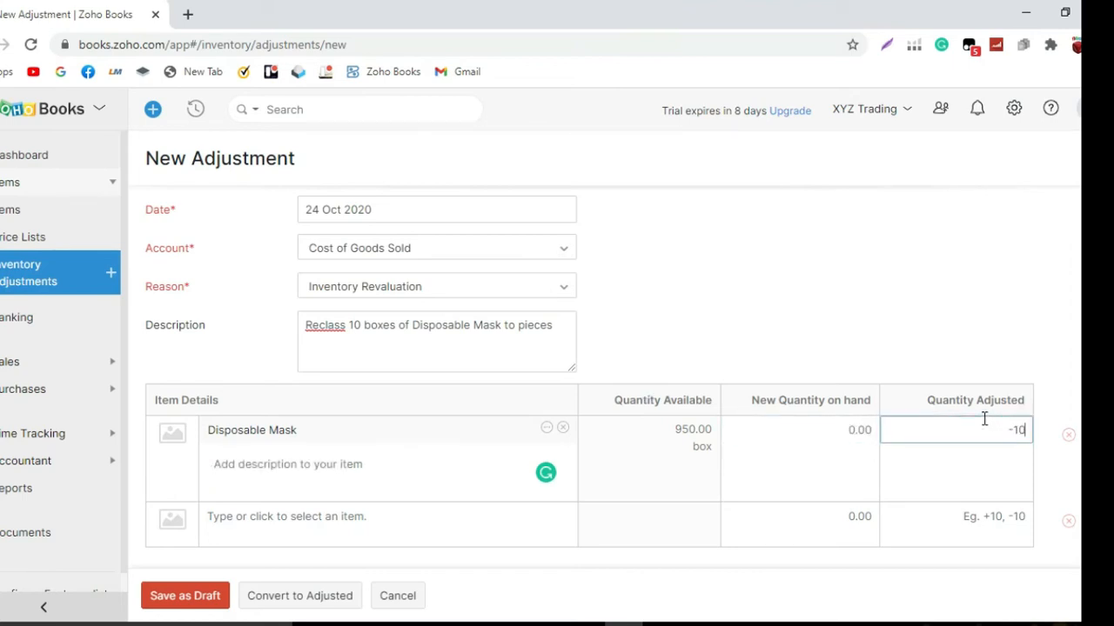
click(870, 314)
Add Disposable Mask ( per piece) on the second line with an adjusted quantity of 500, and remove the empty third line
click(224, 513)
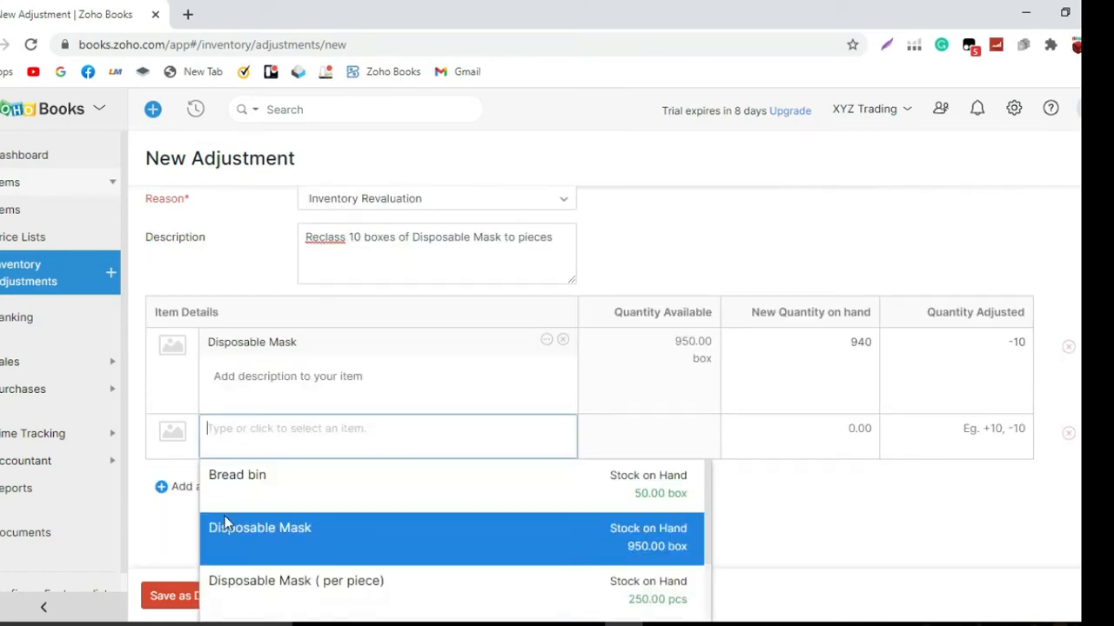
click(280, 588)
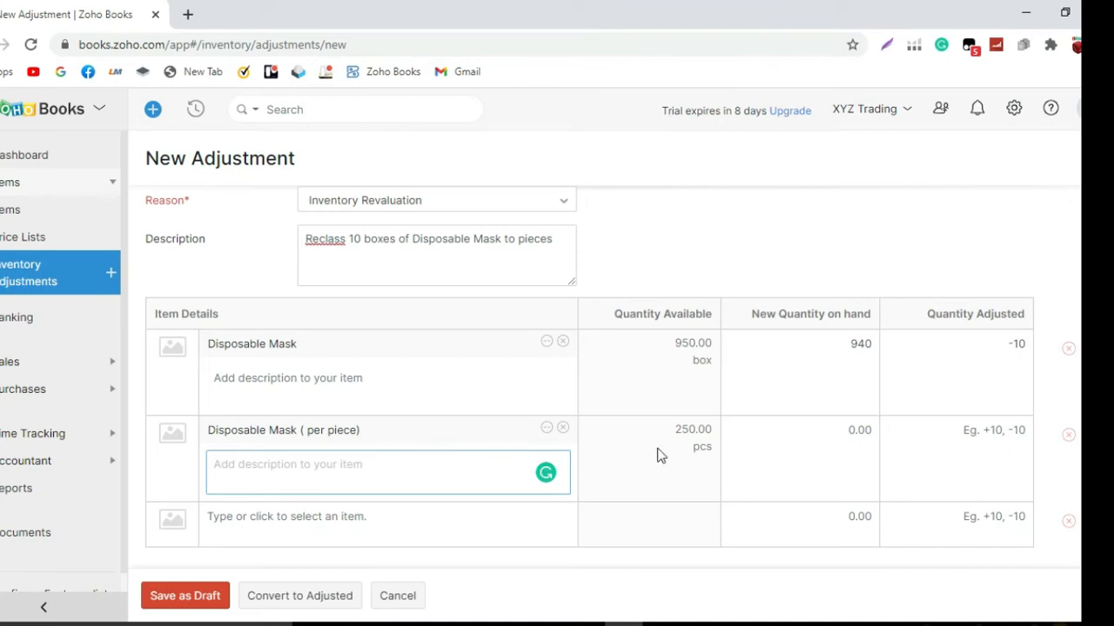
click(954, 430)
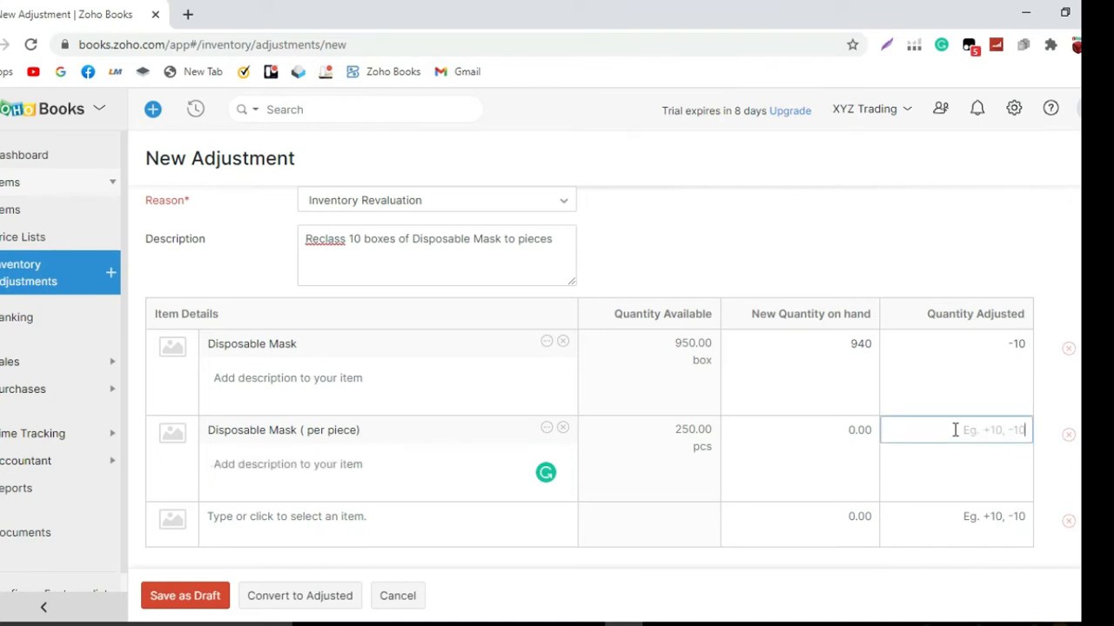
text(500)
click(808, 405)
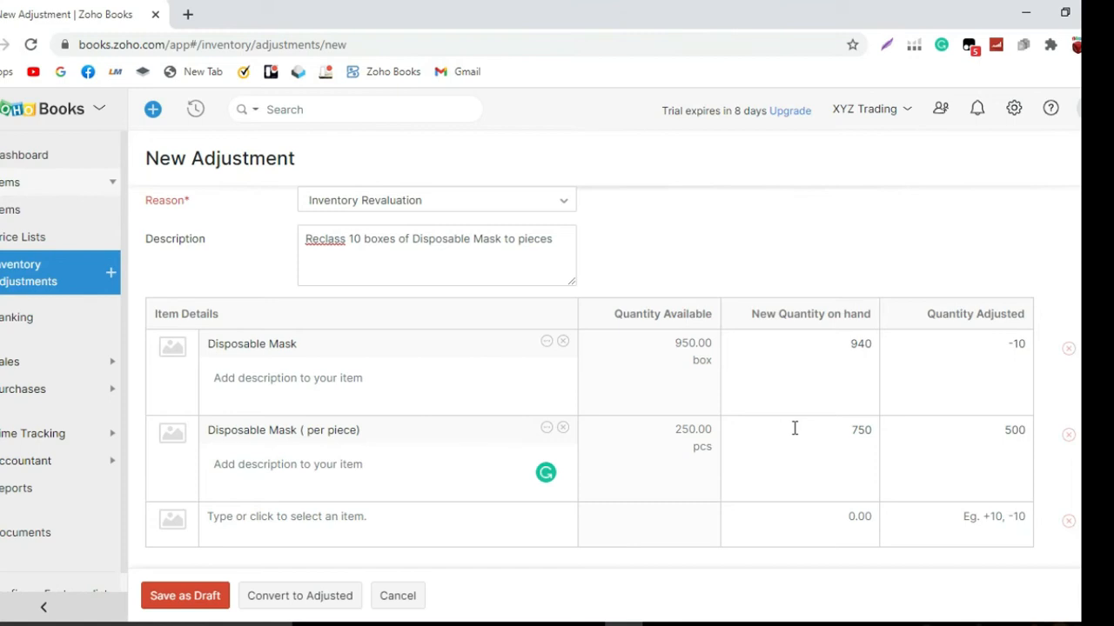
scroll(794, 428, down, 1)
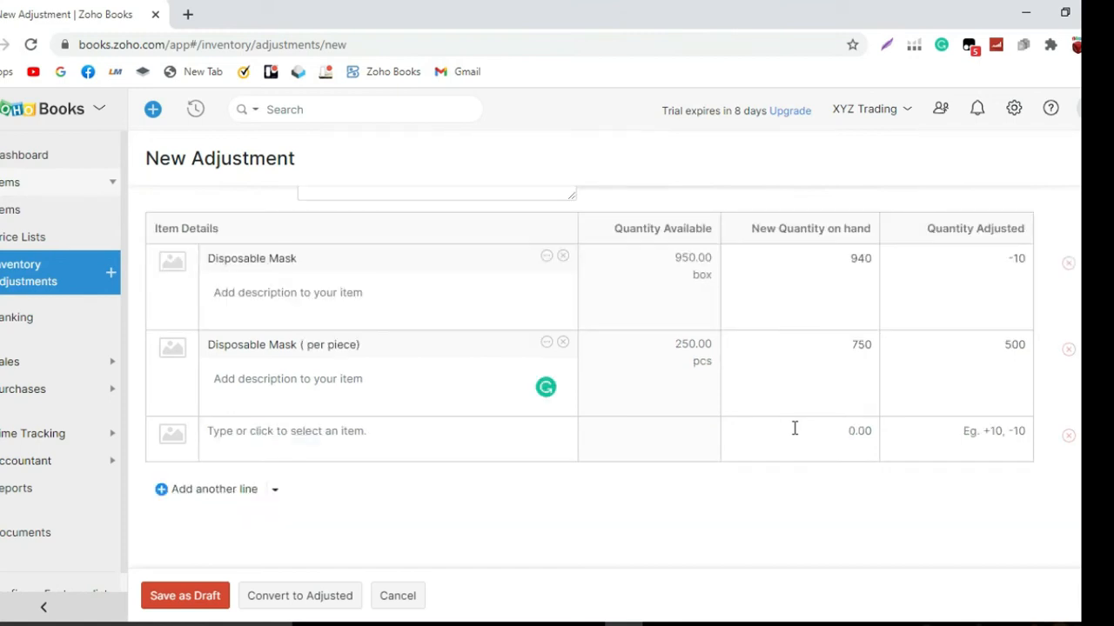
click(1069, 437)
Review the new adjustment's reference, date, account, reason, description and both item lines with their quantities
scroll(743, 476, up, 2)
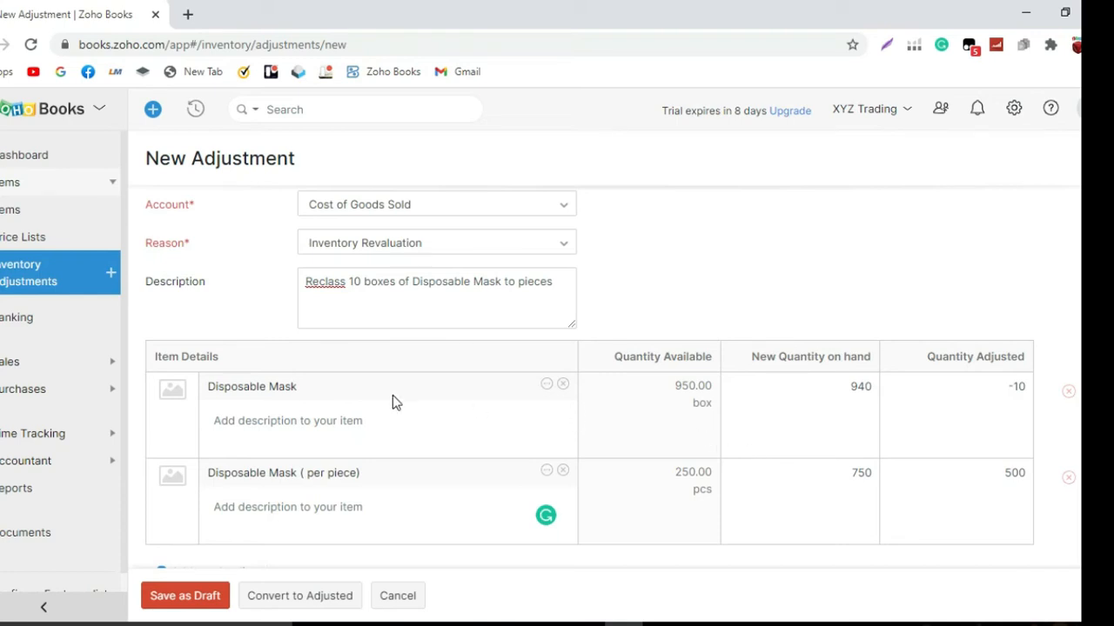
scroll(393, 396, down, 1)
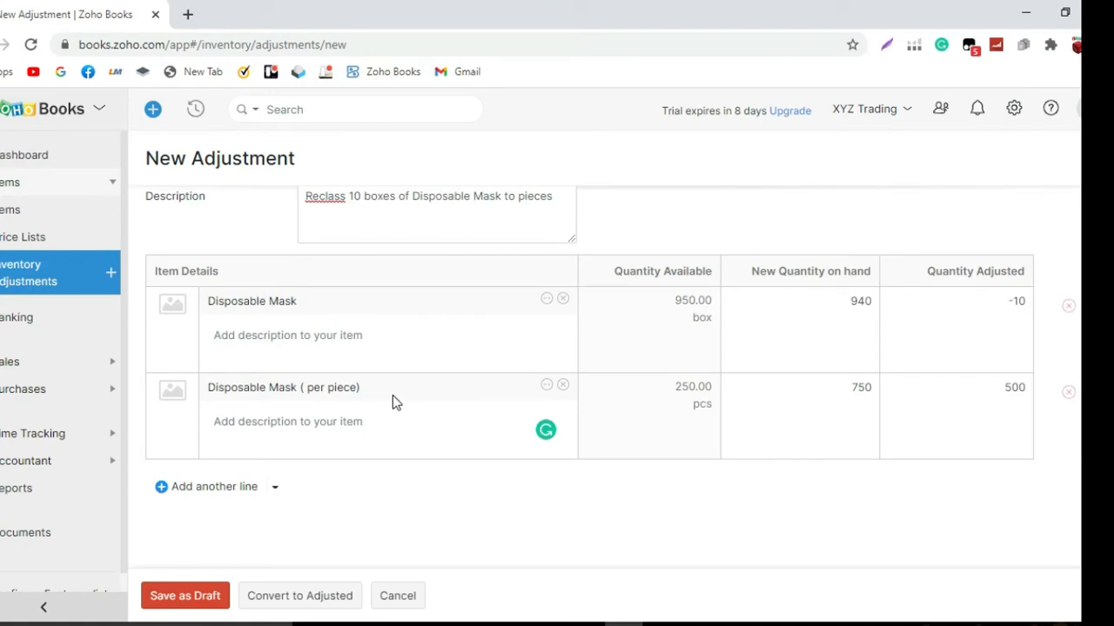
scroll(391, 395, up, 3)
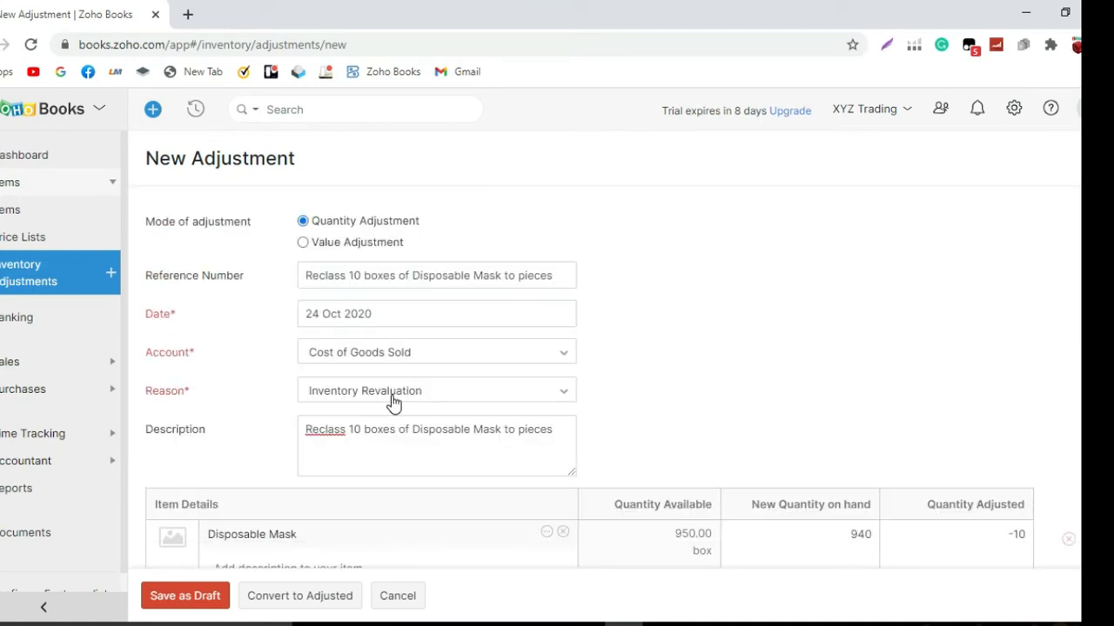
scroll(394, 400, down, 2)
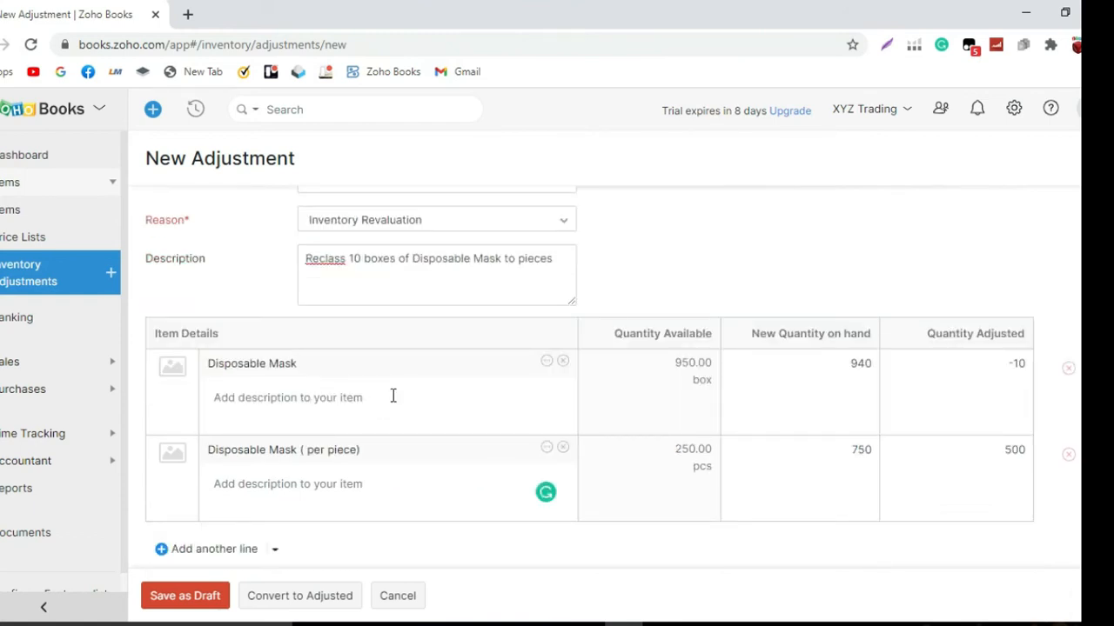
click(321, 257)
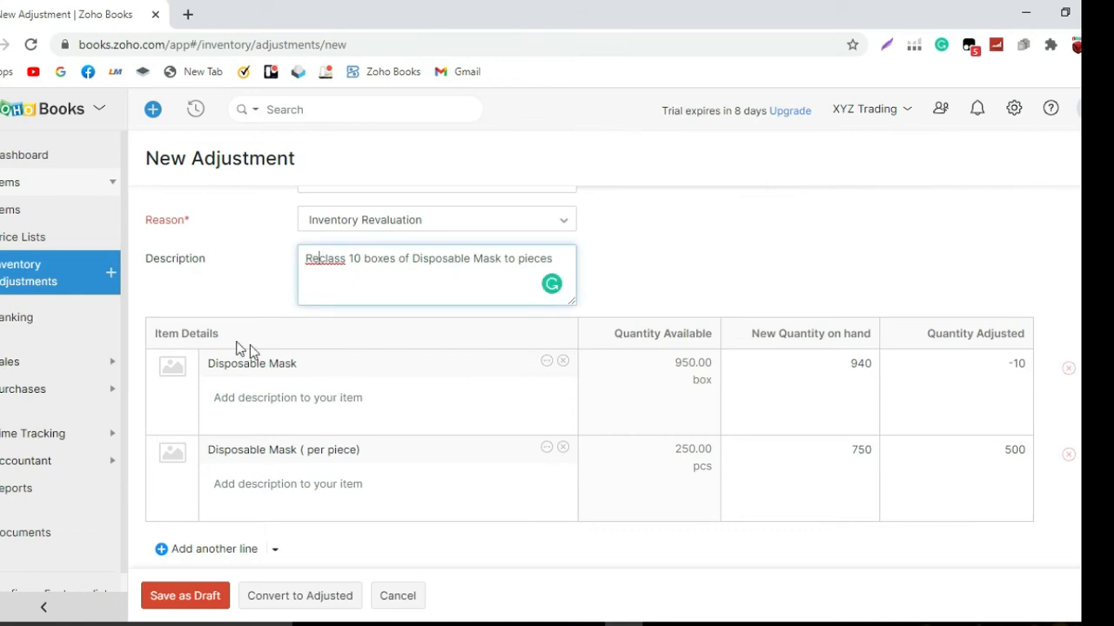
scroll(296, 331, up, 2)
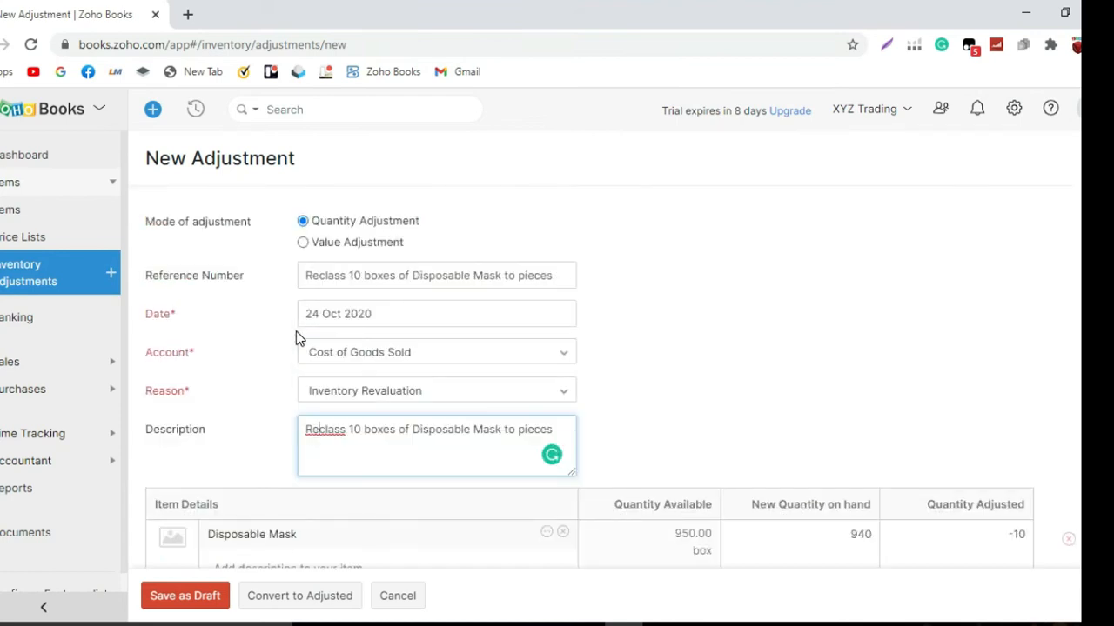
scroll(309, 339, down, 2)
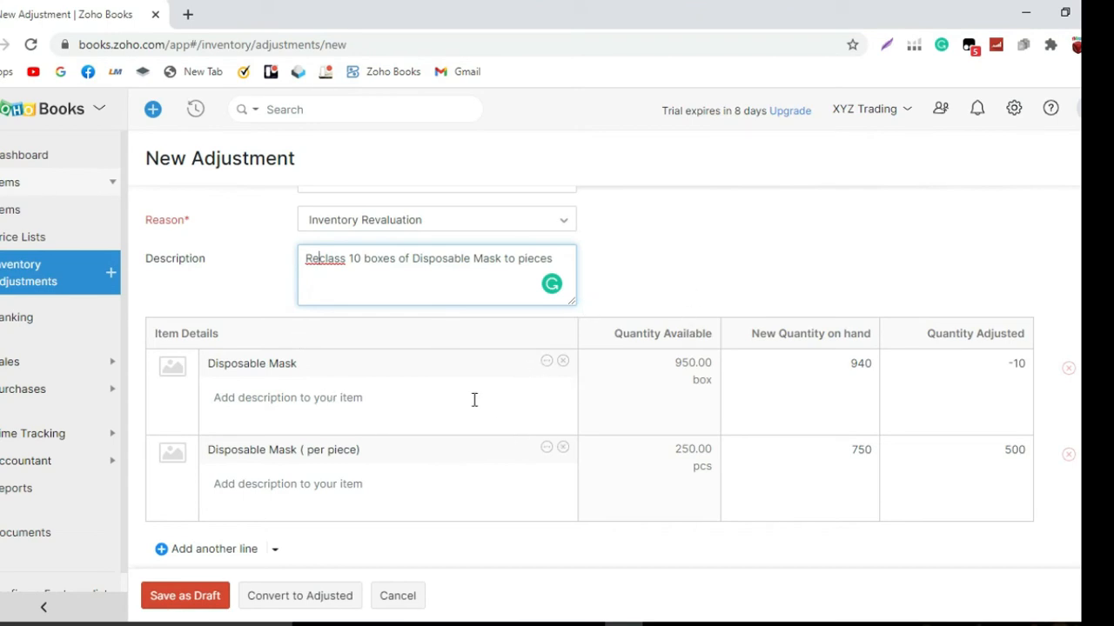
scroll(479, 407, up, 2)
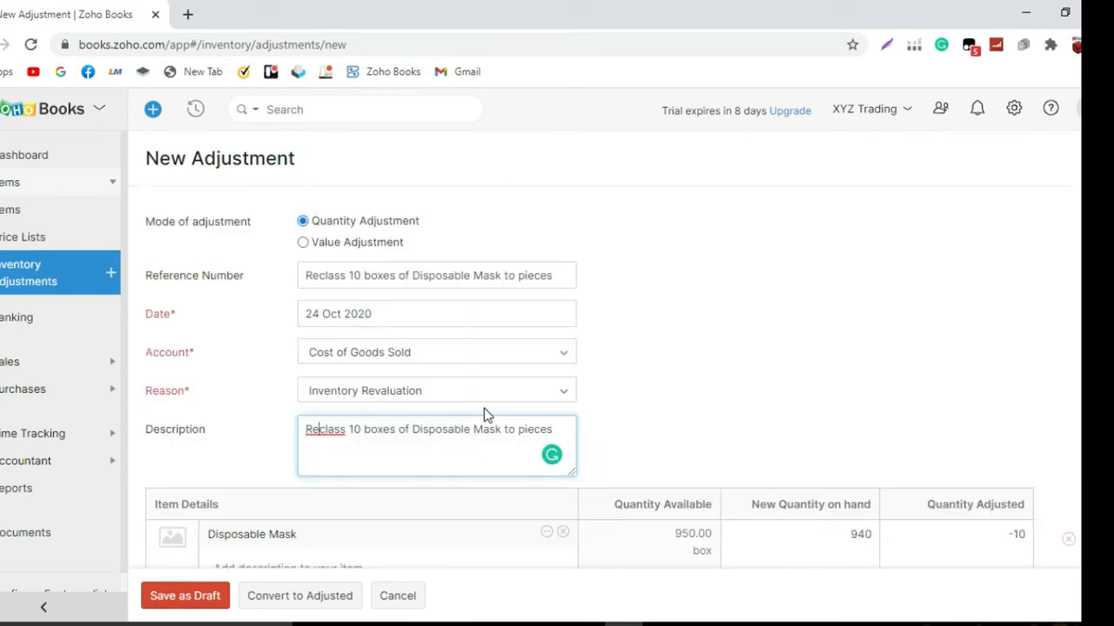
scroll(485, 406, down, 1)
scroll(486, 406, down, 2)
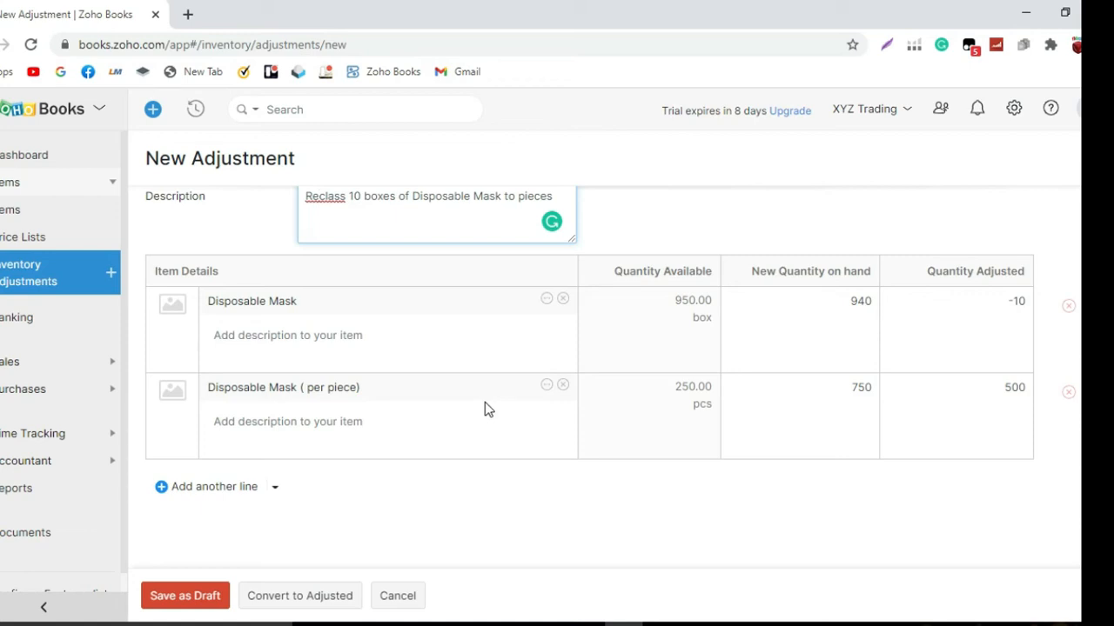
scroll(484, 404, up, 3)
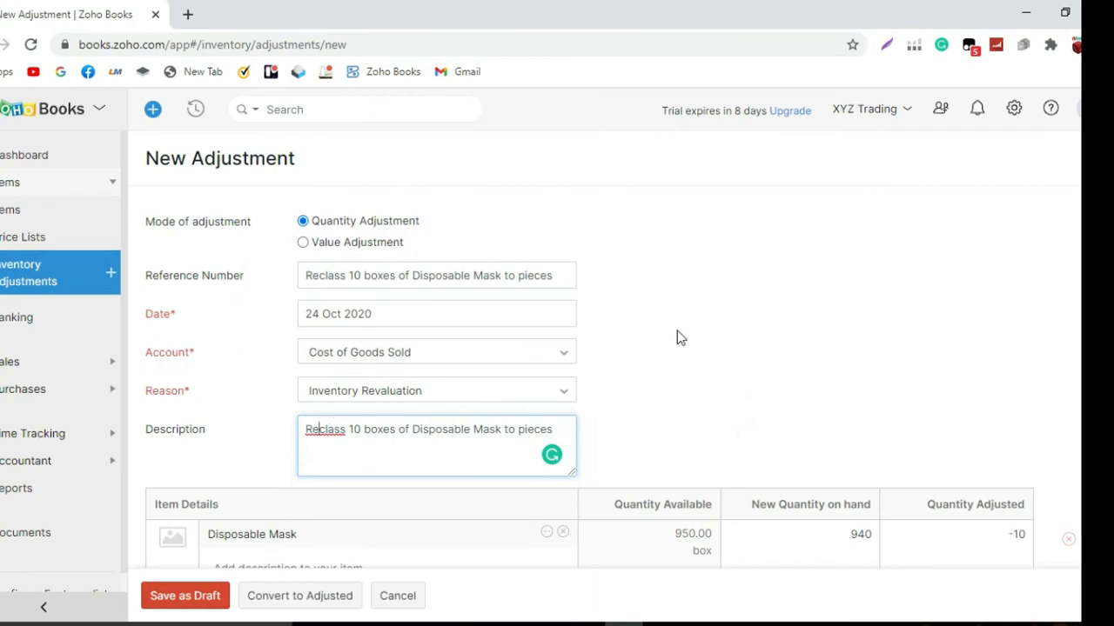
scroll(393, 287, down, 2)
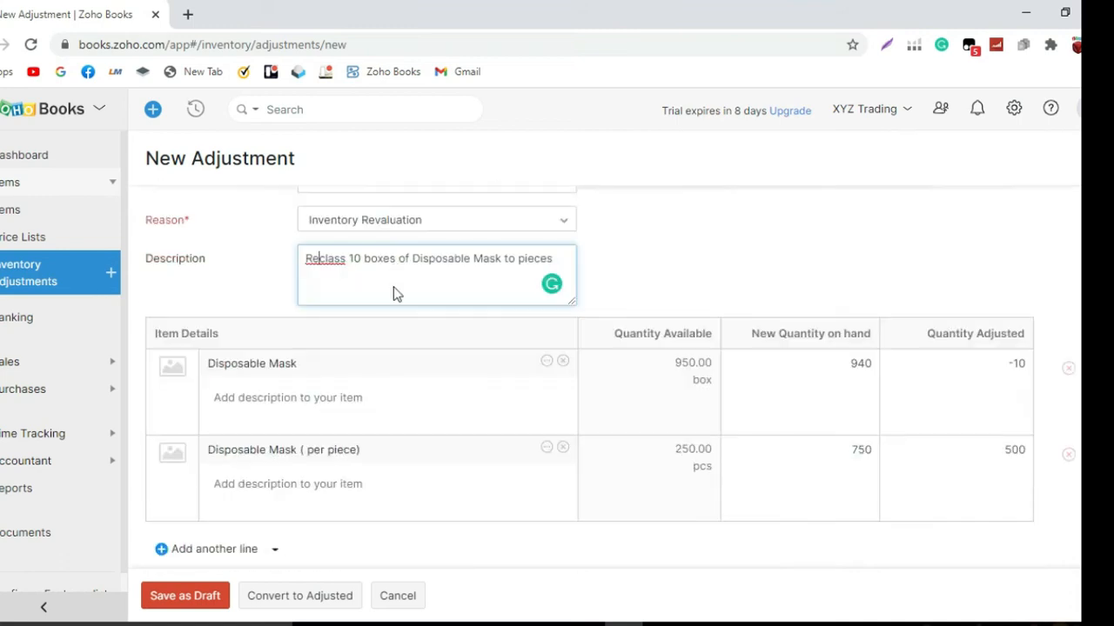
scroll(393, 294, down, 1)
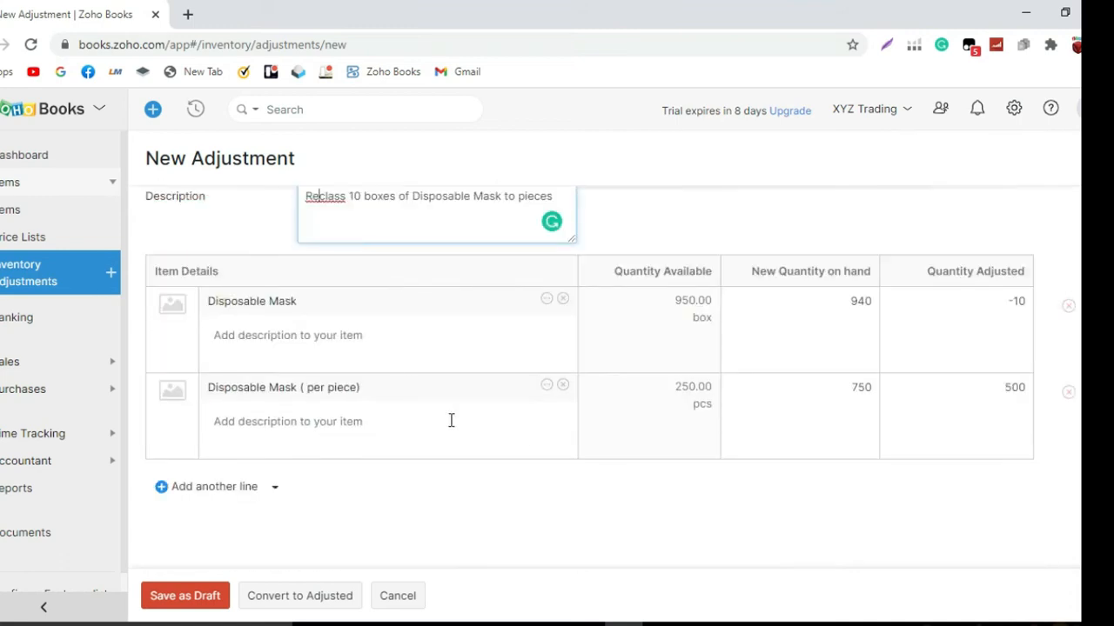
scroll(763, 332, up, 3)
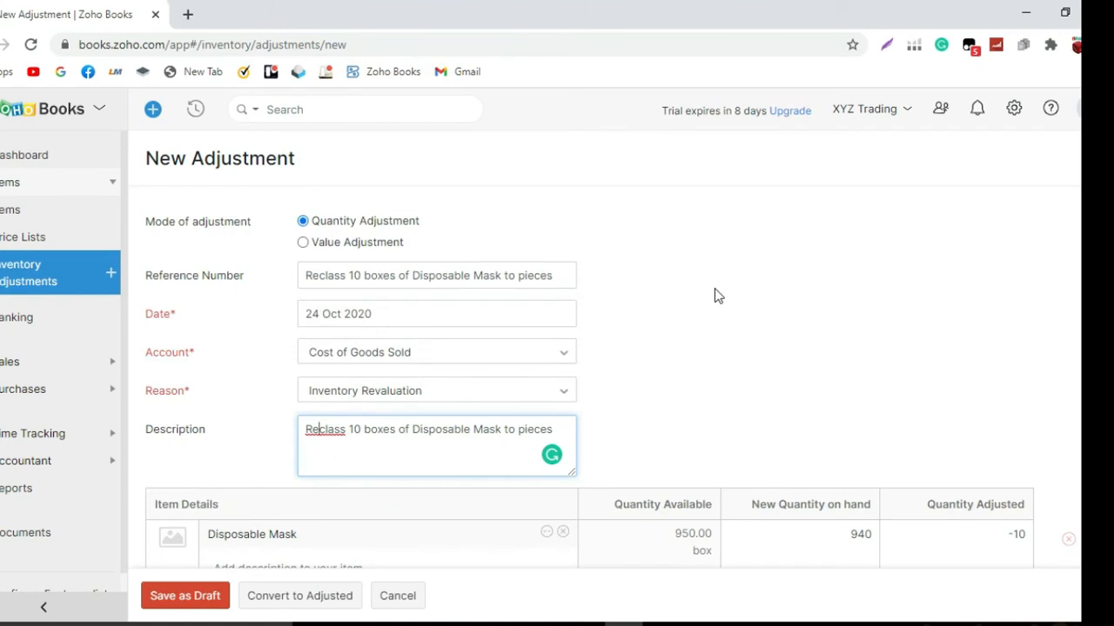
Save the new inventory adjustment by converting it to Adjusted
scroll(581, 253, down, 3)
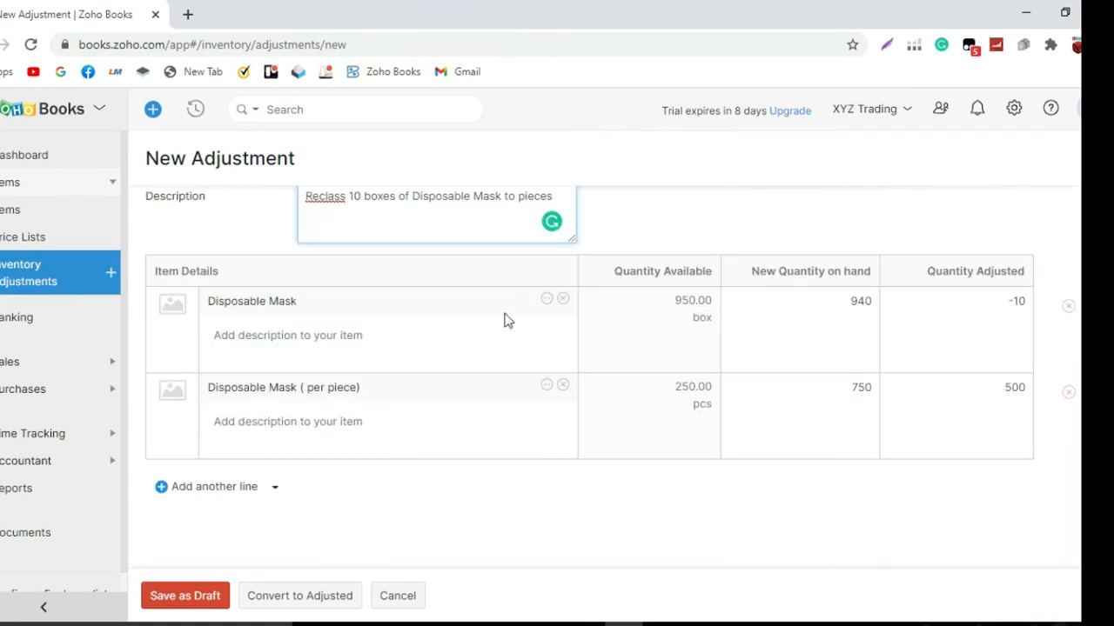
click(334, 604)
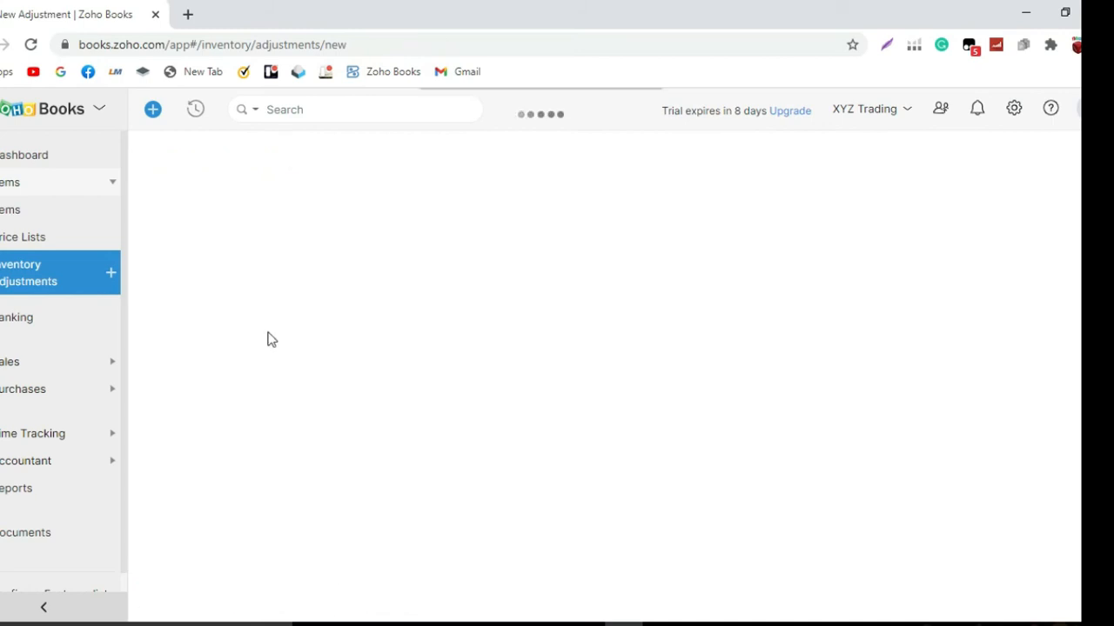
Check the stock on hand of both Disposable Mask items in the items list, and start a new sales invoice
click(44, 222)
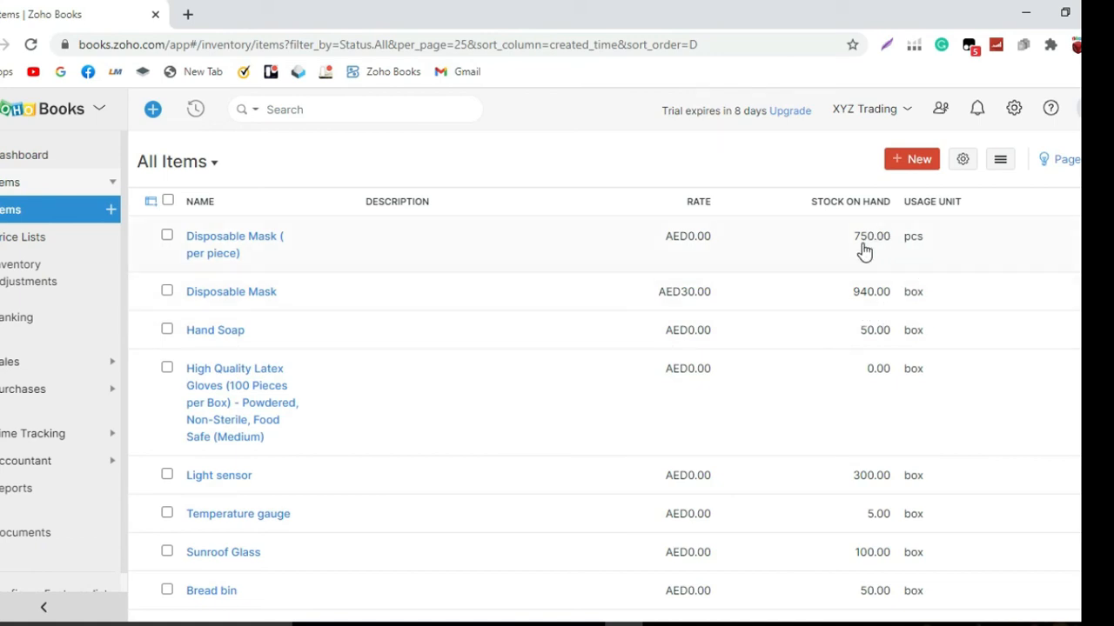
click(31, 360)
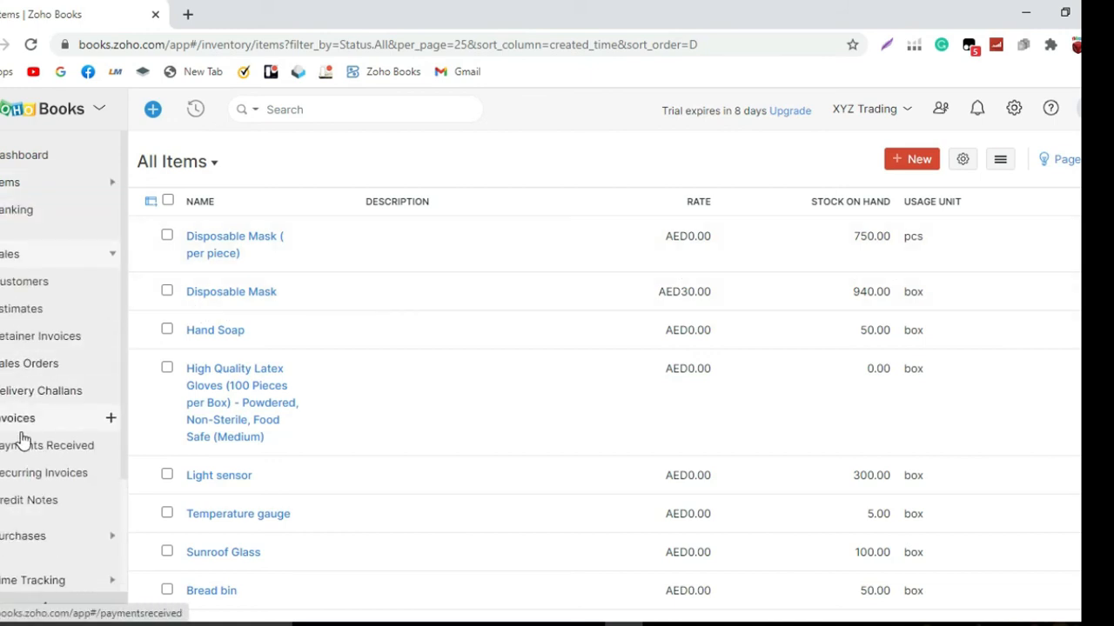
click(26, 426)
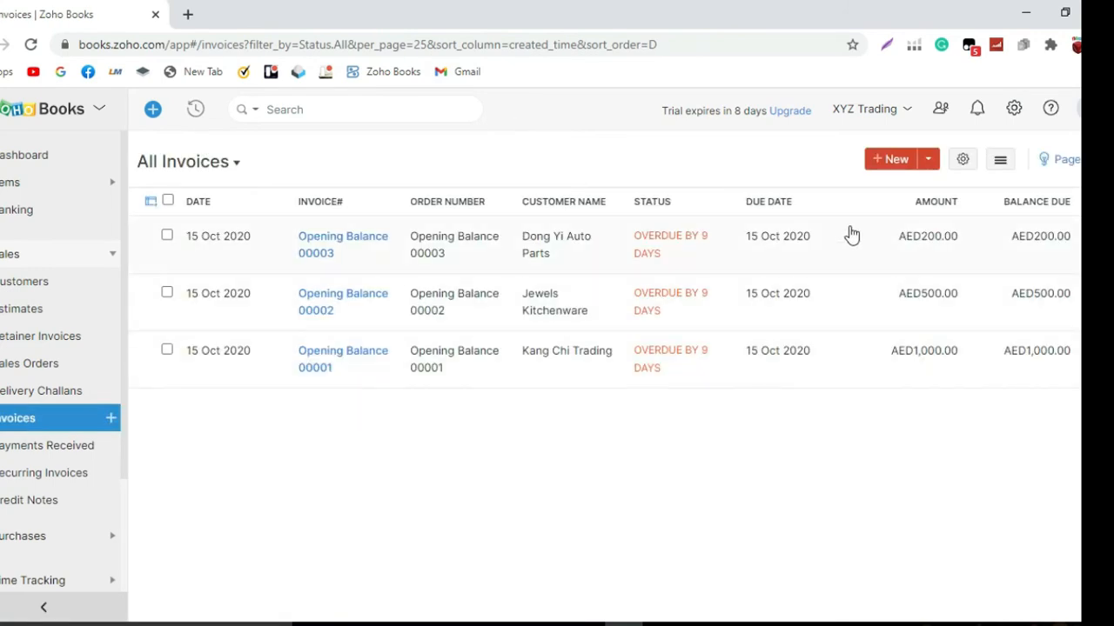
click(895, 162)
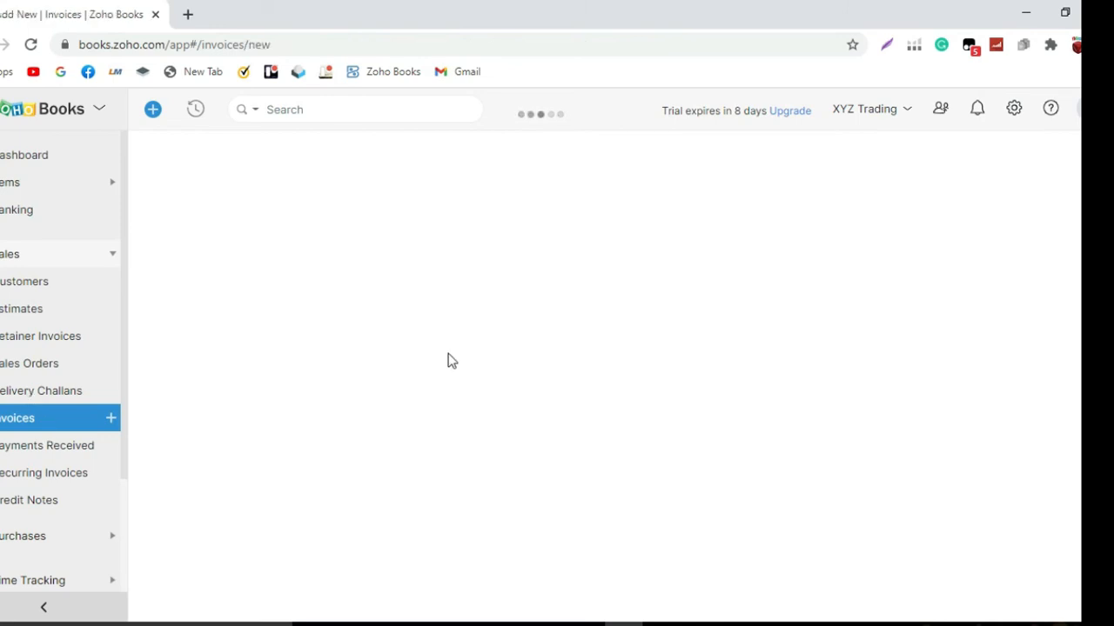
Add the item Disposable Mask ( per piece) to the first line of the new invoice
scroll(453, 338, down, 3)
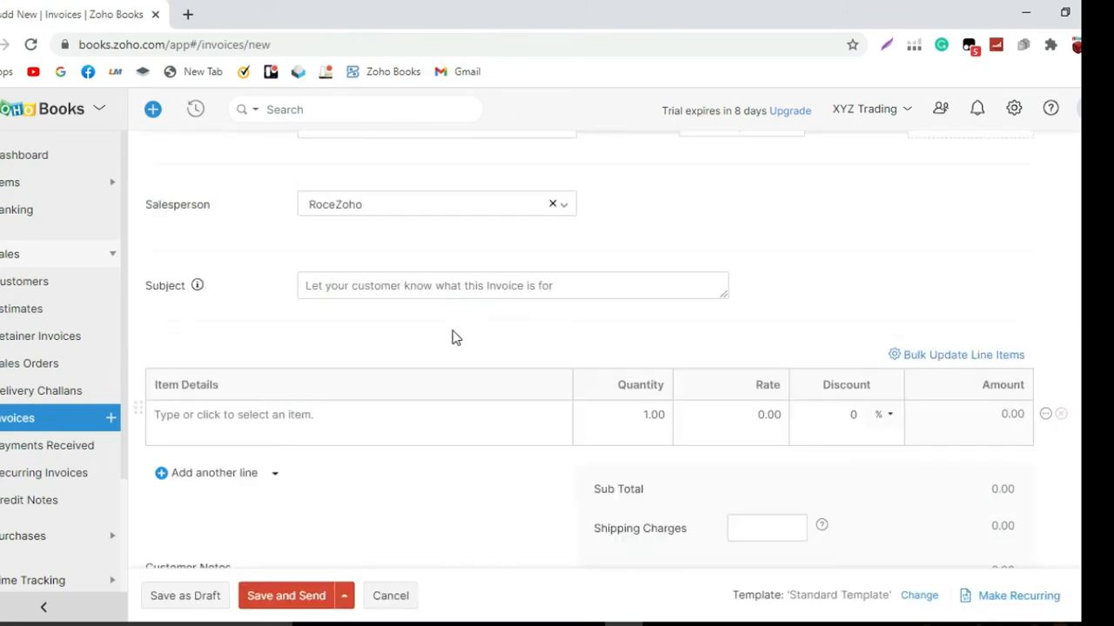
click(372, 421)
text(dispo)
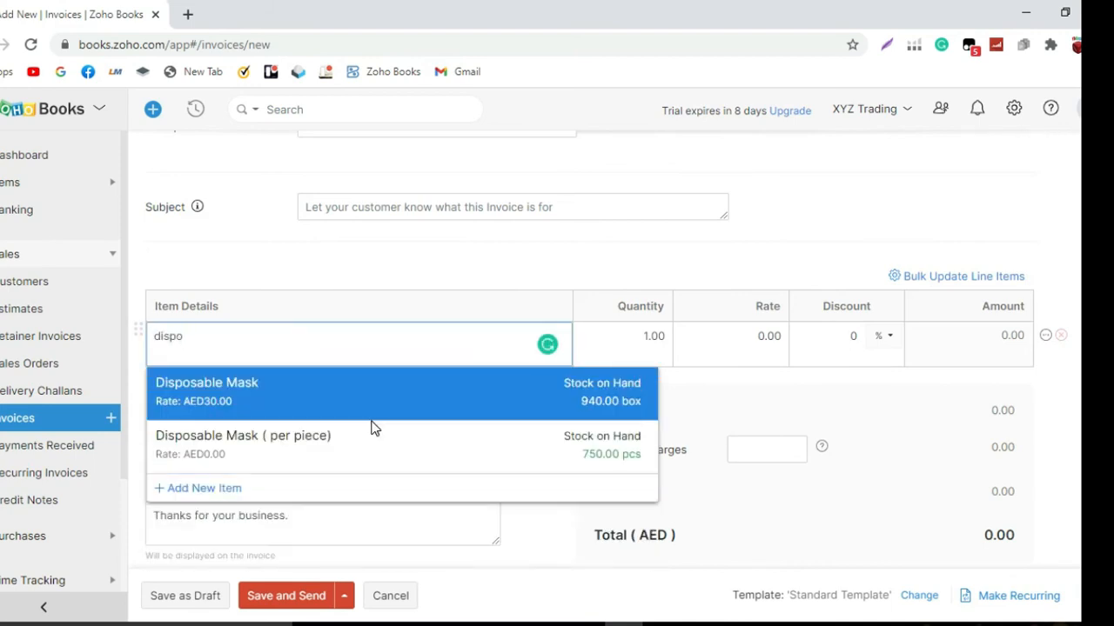
click(390, 459)
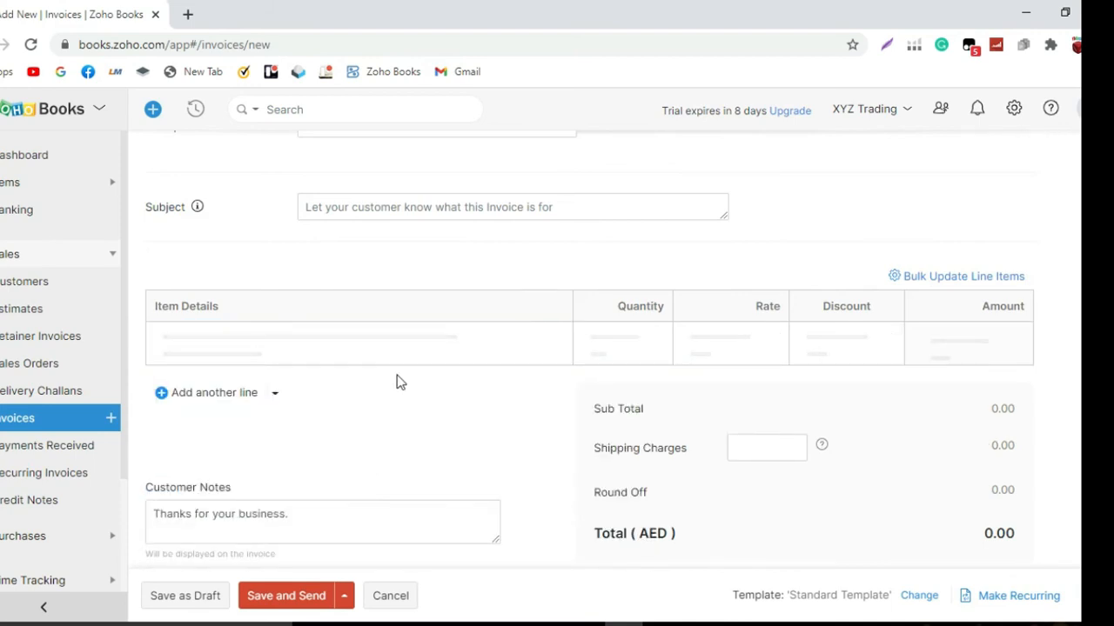